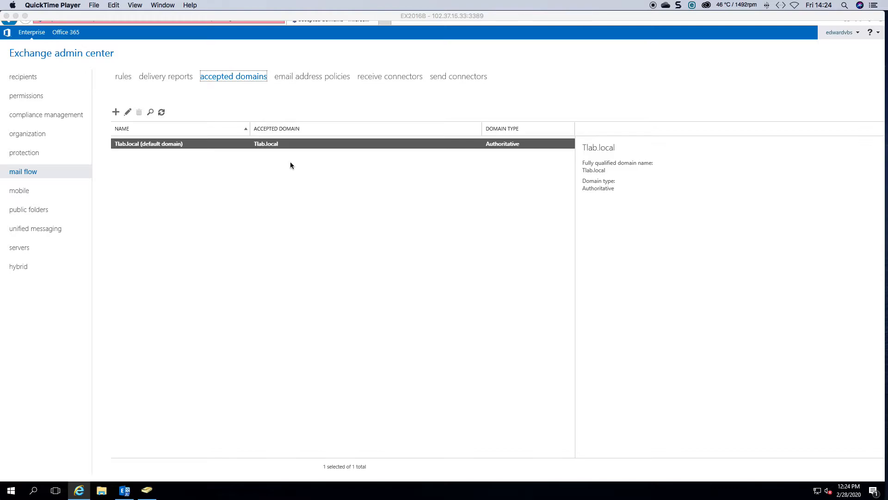
Step: Create an accepted domain named TLAB for Tlab.co.za, keep it Authoritative, and save
{"action": "left_click", "coordinate": [117, 113]}
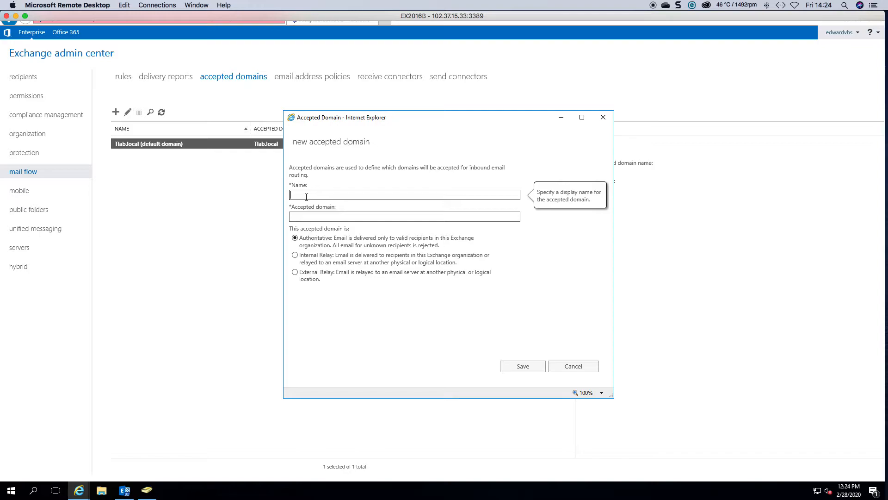
{"action": "type", "text": "TLAB"}
{"action": "key", "text": "Tab"}
{"action": "type", "text": "TLA"}
{"action": "key", "text": "BackSpace"}
{"action": "key", "text": "BackSpace"}
{"action": "key", "text": "BackSpace"}
{"action": "type", "text": "Tlab.co.za"}
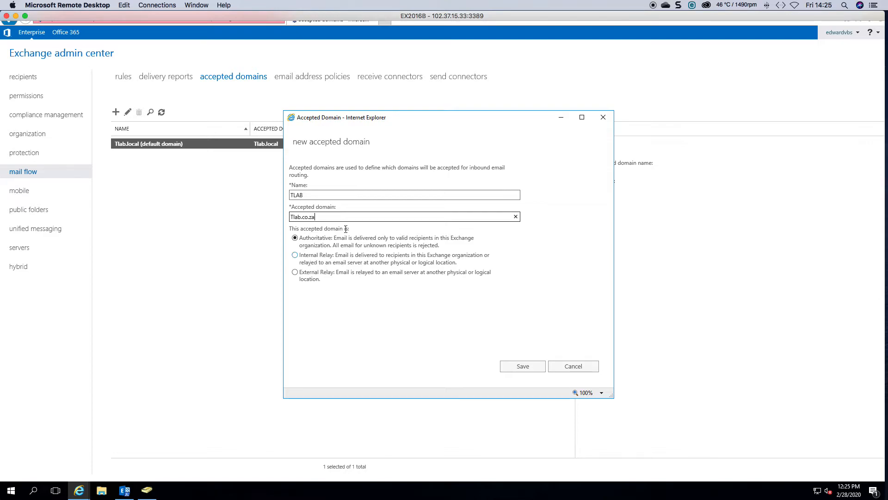
{"action": "left_click", "coordinate": [518, 367]}
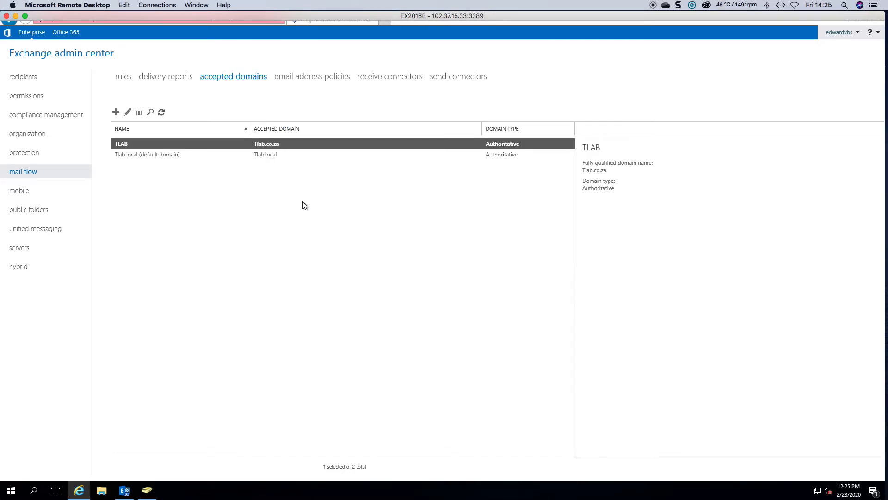
Step: Edit TLAB, tick 'Make this the default domain', and save it as default
{"action": "left_click", "coordinate": [271, 146]}
{"action": "left_click", "coordinate": [128, 113]}
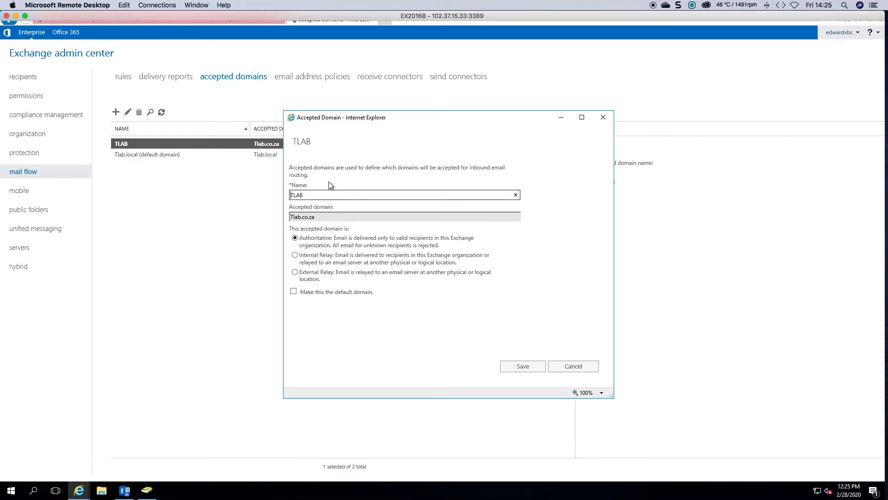
{"action": "left_click", "coordinate": [293, 291]}
{"action": "left_click", "coordinate": [521, 366]}
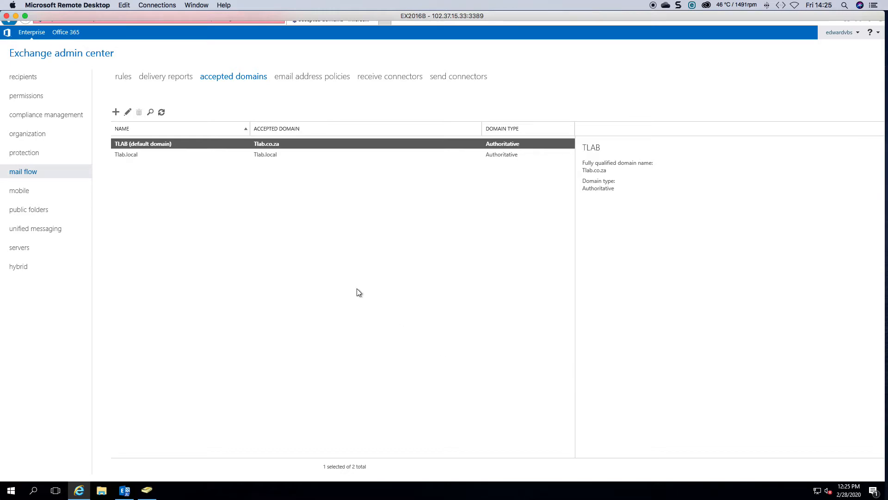
Step: Start a new user mailbox for a new user with first name 'User 1'
{"action": "left_click", "coordinate": [28, 81]}
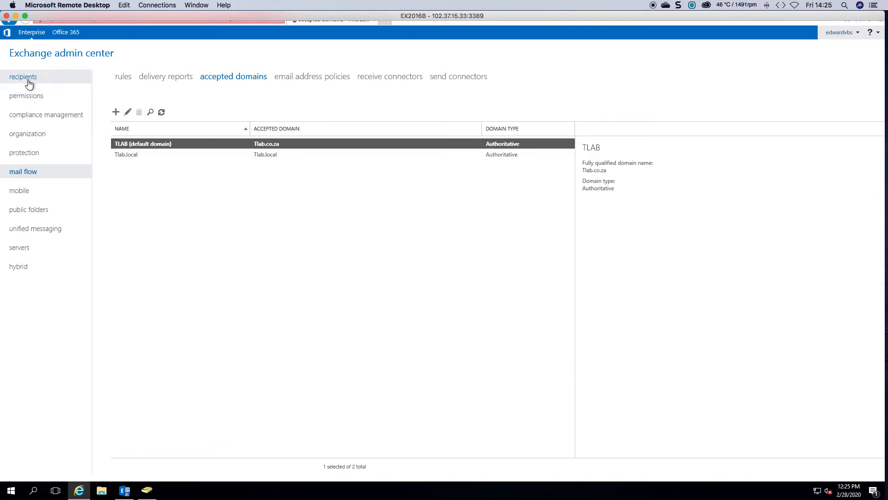
{"action": "left_click", "coordinate": [116, 112]}
{"action": "left_click", "coordinate": [149, 129]}
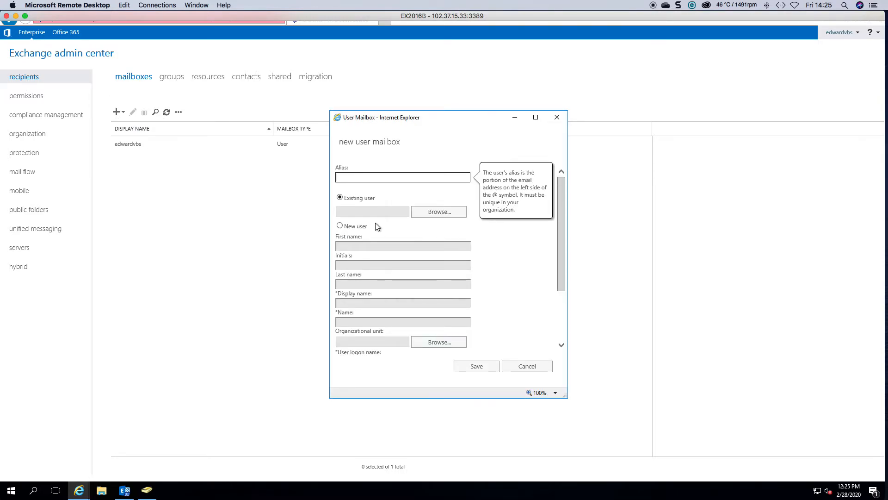
{"action": "left_click", "coordinate": [342, 226]}
{"action": "left_click", "coordinate": [345, 246]}
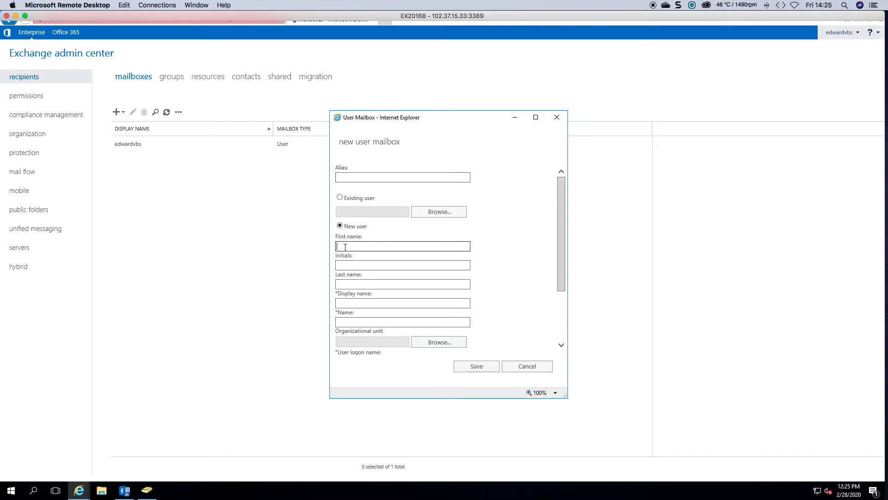
{"action": "type", "text": "User 1"}
{"action": "key", "text": "Tab"}
{"action": "key", "text": "Tab"}
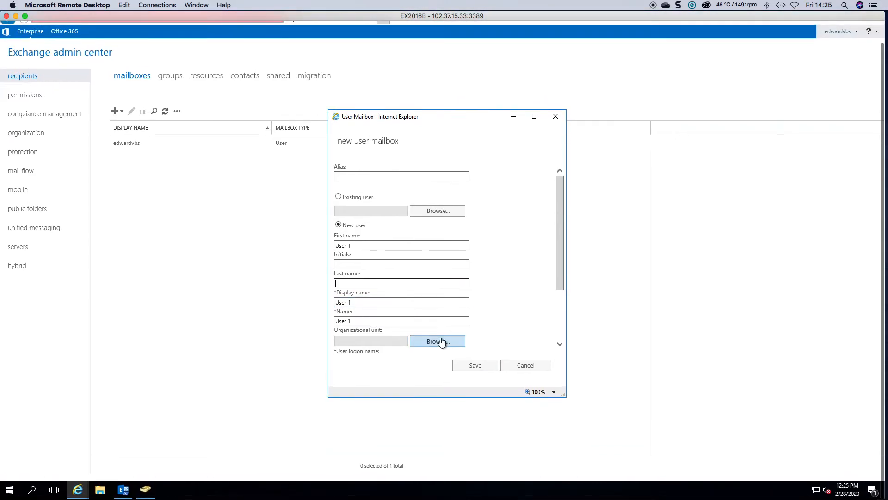
Step: Enter the logon name User1 and type and confirm the account password
{"action": "left_click_drag", "start_coordinate": [558, 272], "coordinate": [555, 341]}
{"action": "left_click", "coordinate": [364, 280]}
{"action": "type", "text": "User1"}
{"action": "key", "text": "Tab"}
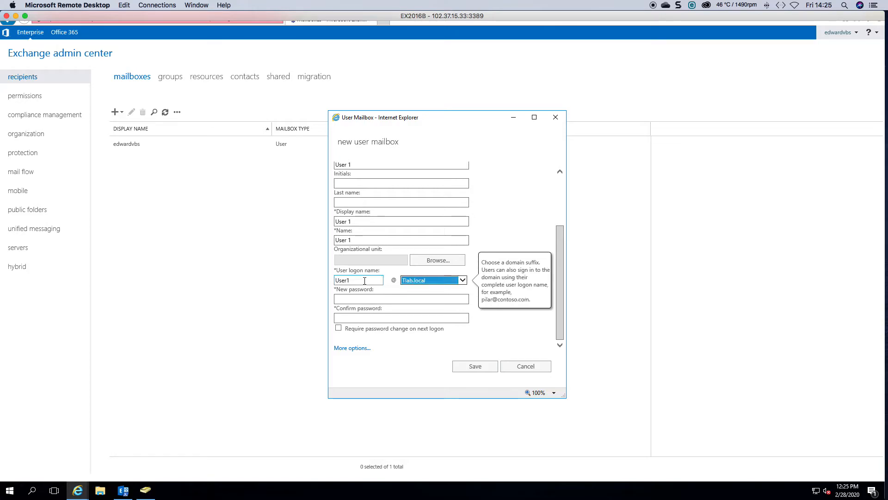
{"action": "left_click", "coordinate": [386, 298]}
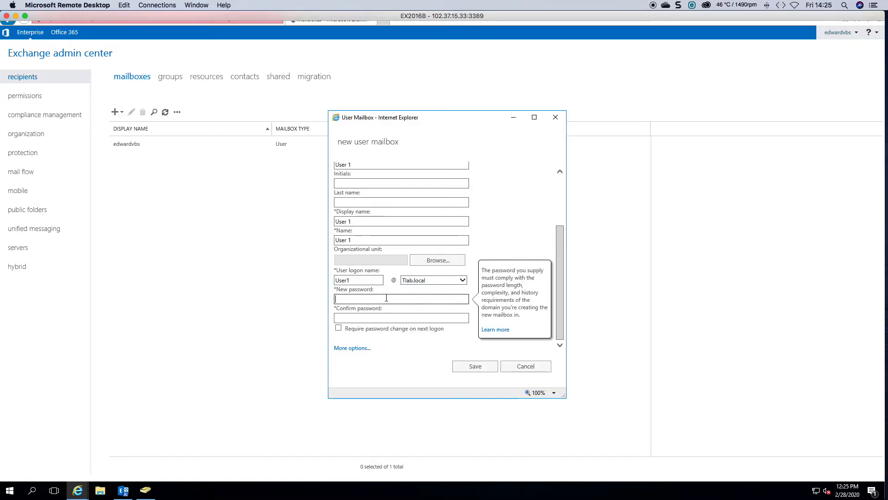
{"action": "type", "text": "•••••••••"}
{"action": "key", "text": "Tab"}
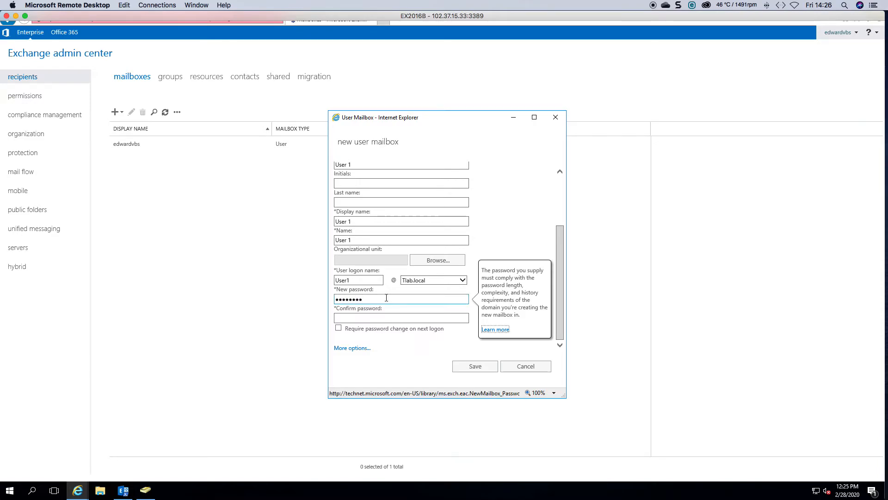
{"action": "left_click", "coordinate": [365, 318]}
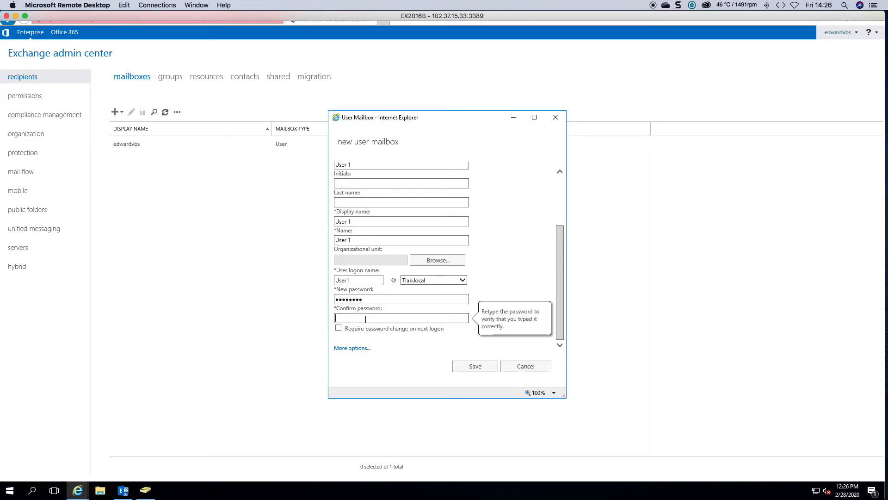
{"action": "type", "text": "•••••••••"}
{"action": "left_click", "coordinate": [352, 347]}
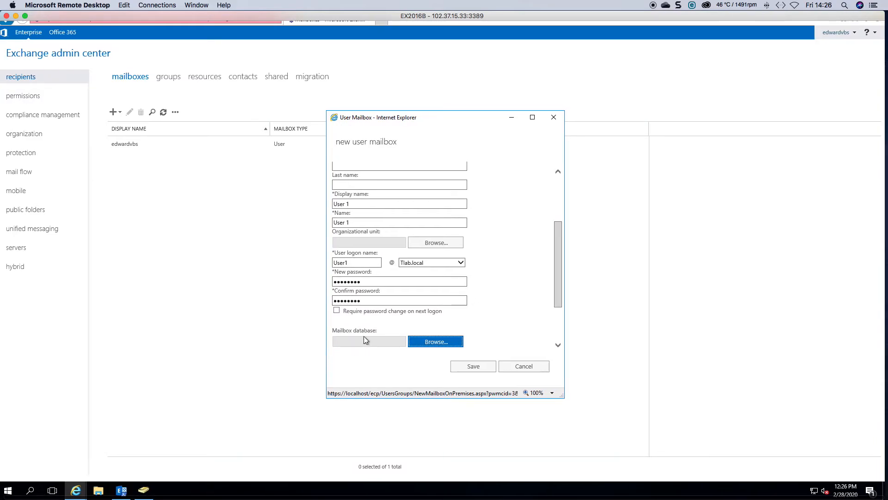
{"action": "left_click", "coordinate": [414, 341]}
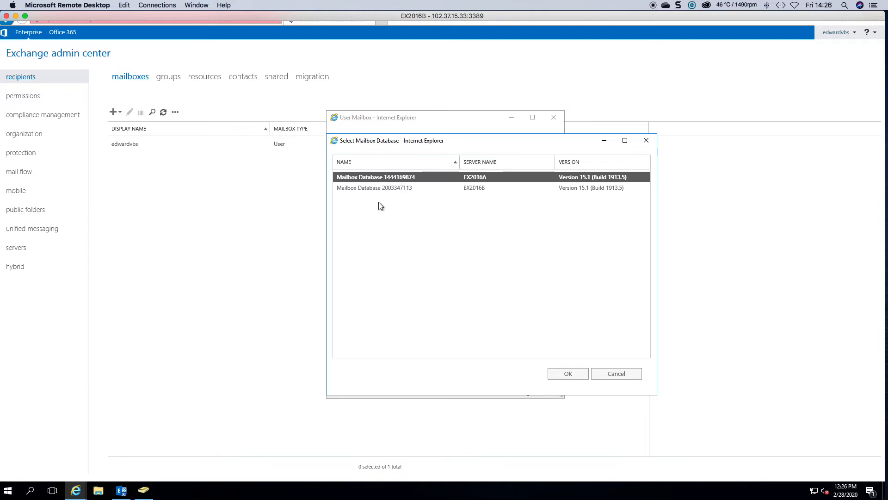
{"action": "left_click", "coordinate": [568, 374]}
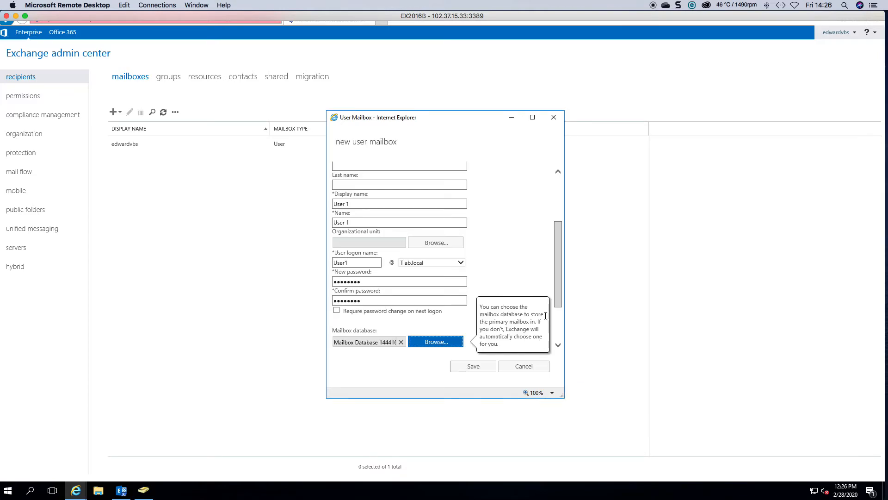
{"action": "scroll", "coordinate": [558, 300], "scroll_direction": "down", "scroll_amount": 2}
{"action": "left_click", "coordinate": [373, 268]}
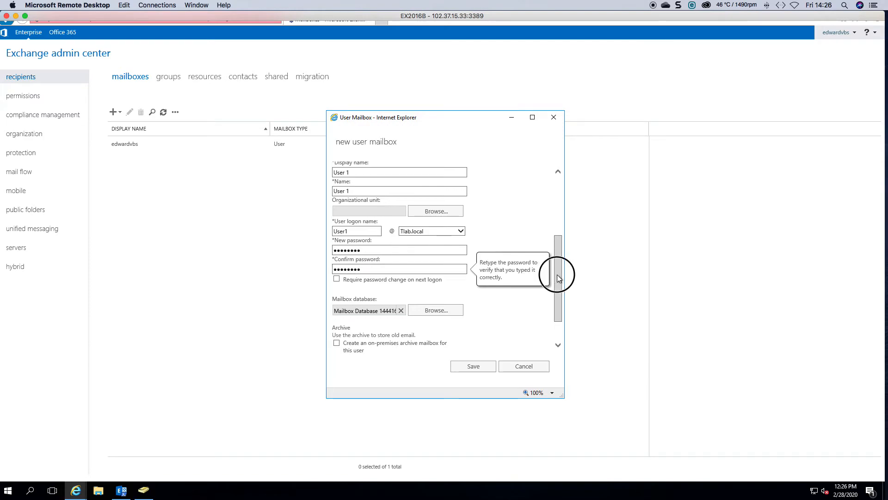
{"action": "left_click_drag", "start_coordinate": [557, 274], "coordinate": [558, 311]}
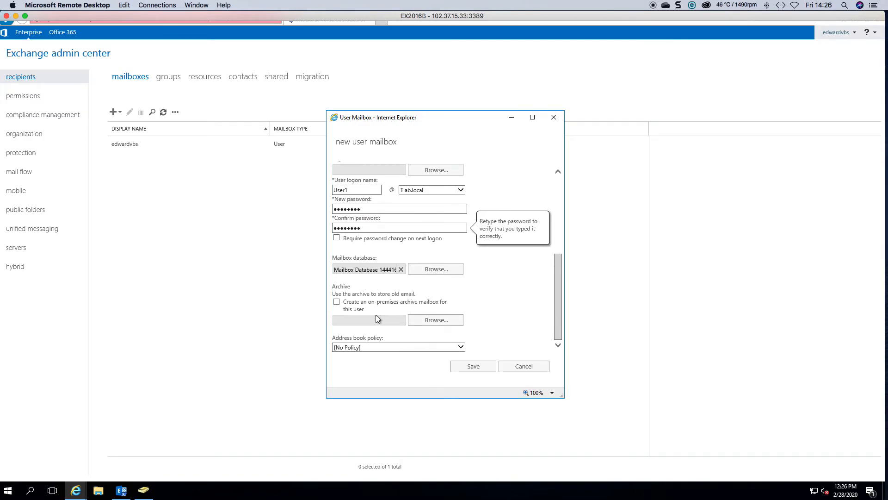
{"action": "left_click", "coordinate": [478, 366]}
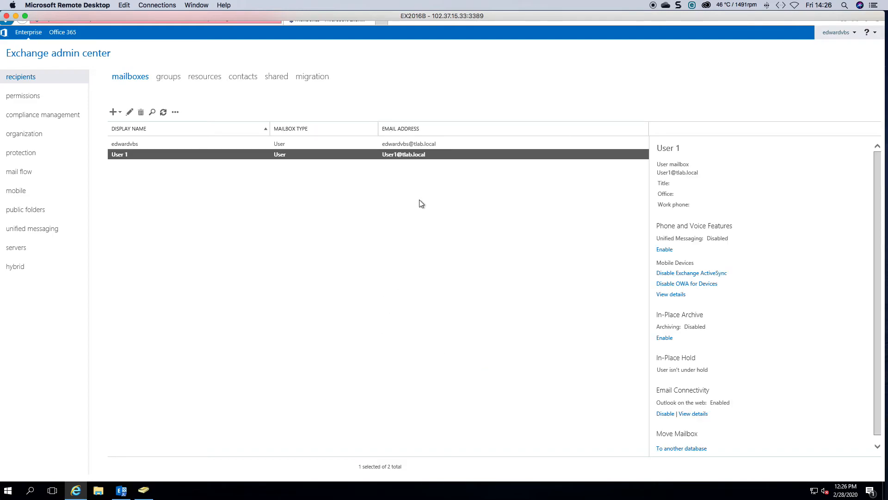
{"action": "double_click", "coordinate": [270, 155]}
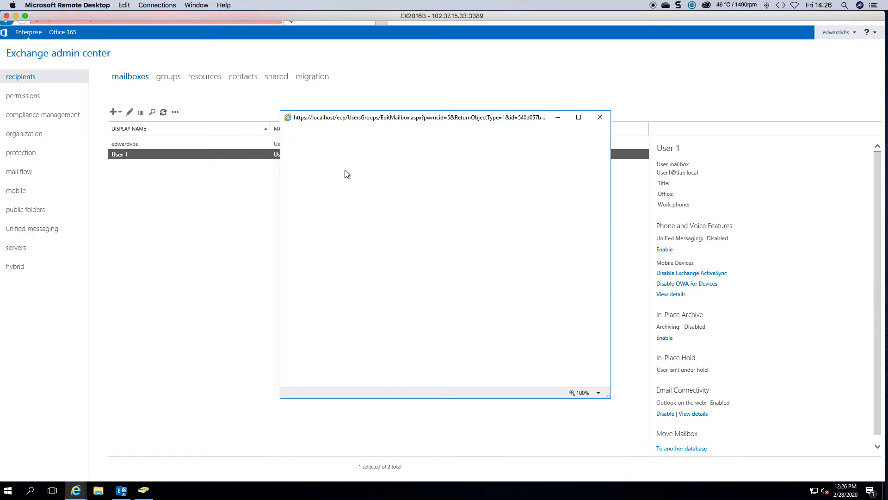
{"action": "left_click", "coordinate": [314, 211]}
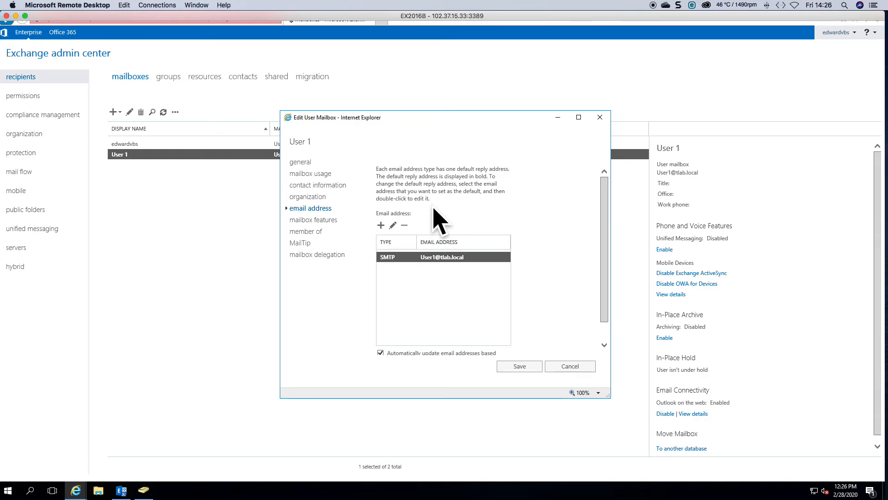
{"action": "left_click", "coordinate": [381, 226]}
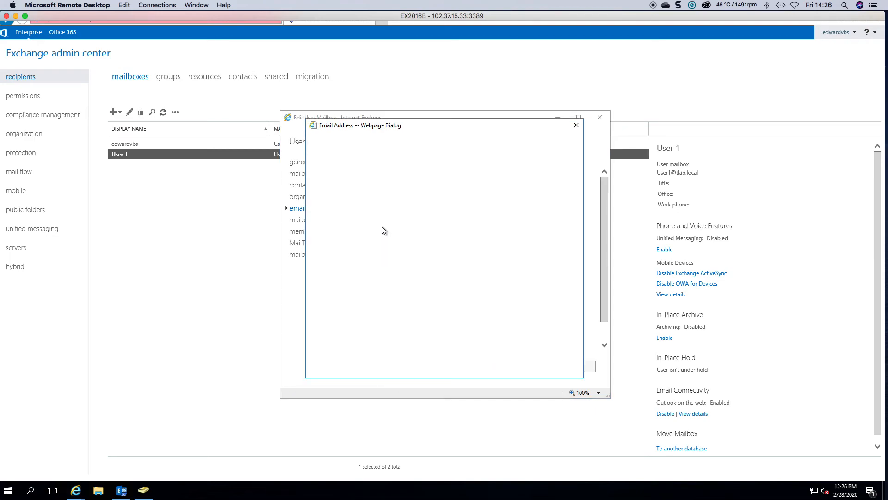
{"action": "left_click", "coordinate": [334, 249]}
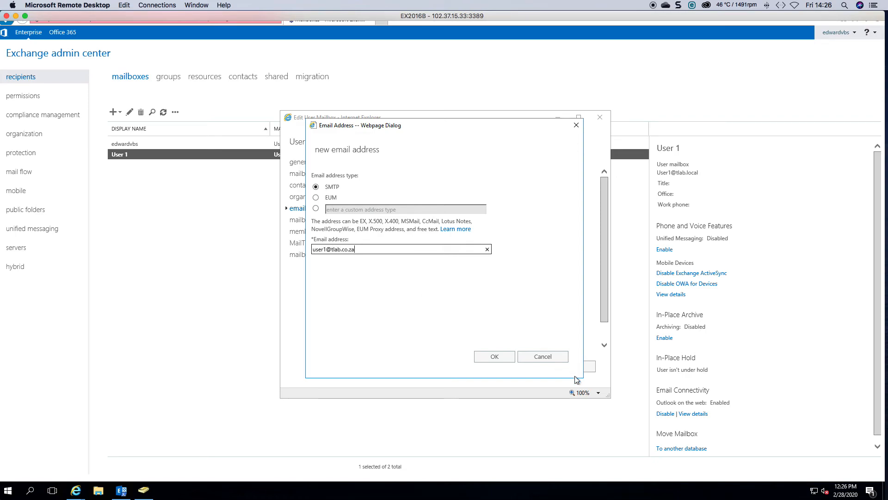
{"action": "left_click", "coordinate": [493, 357]}
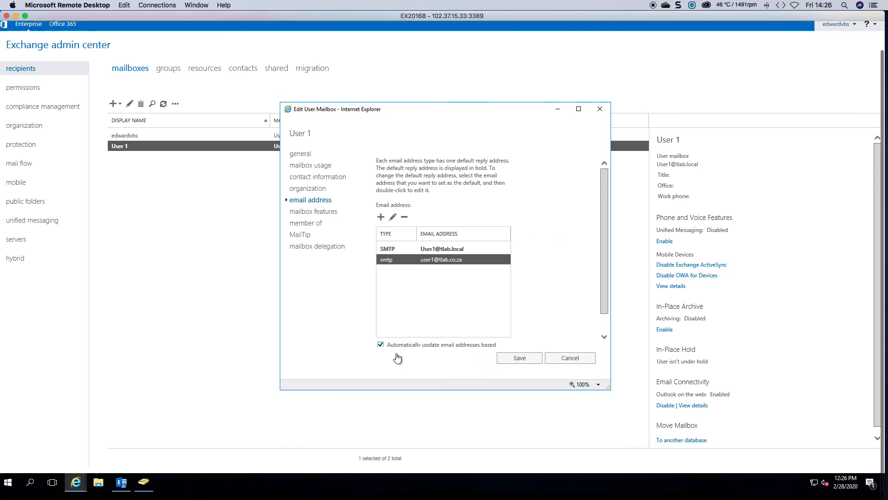
Step: Untick 'Automatically update email addresses' and save the mailbox
{"action": "left_click_drag", "start_coordinate": [604, 290], "coordinate": [603, 310]}
{"action": "left_click", "coordinate": [419, 334]}
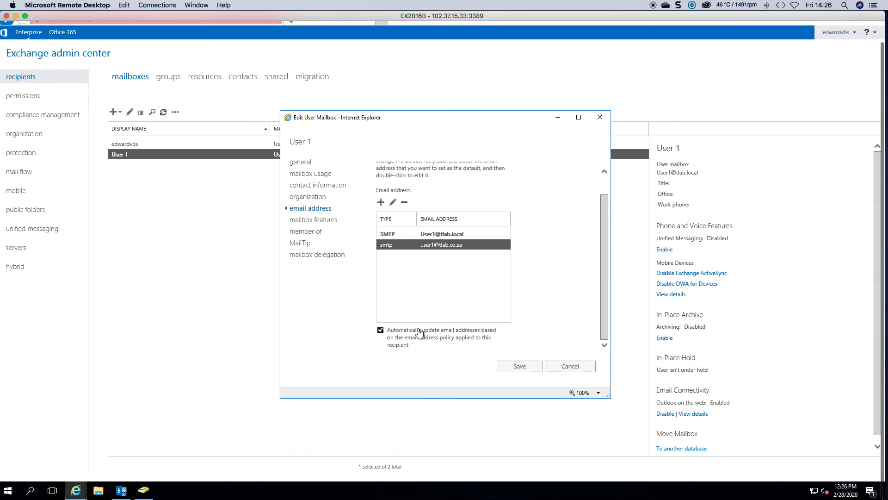
{"action": "left_click", "coordinate": [533, 366]}
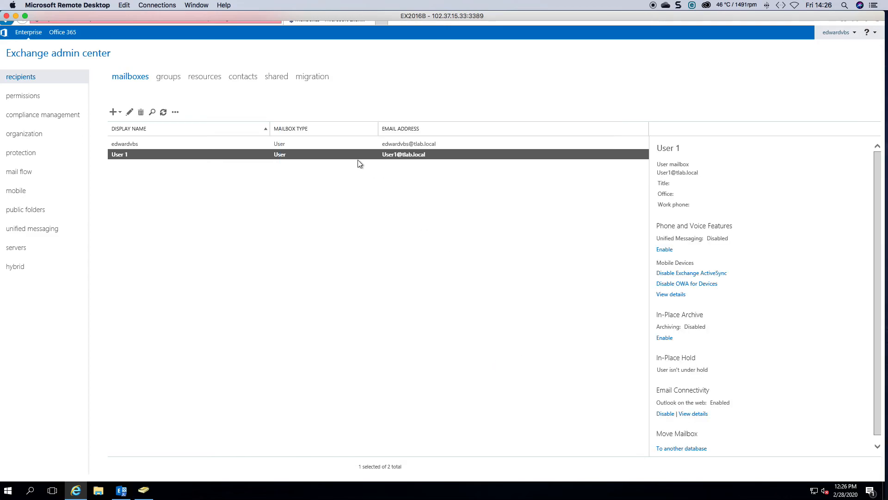
{"action": "double_click", "coordinate": [322, 155]}
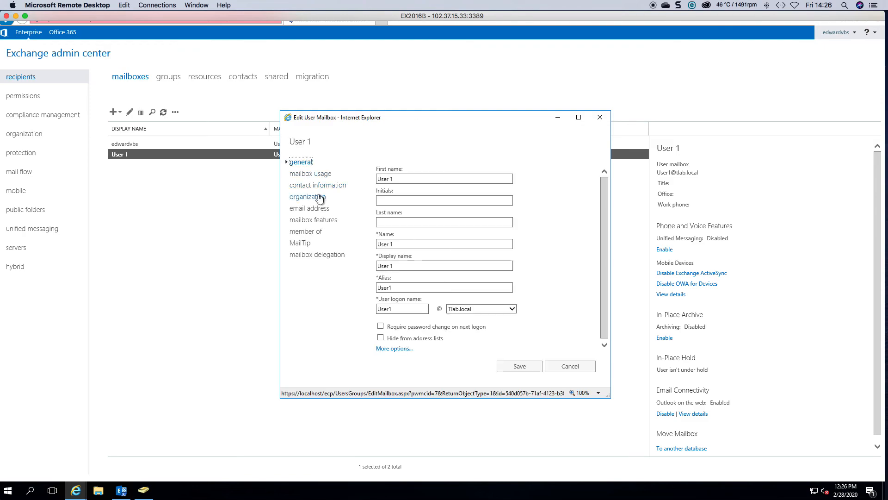
{"action": "left_click", "coordinate": [315, 208]}
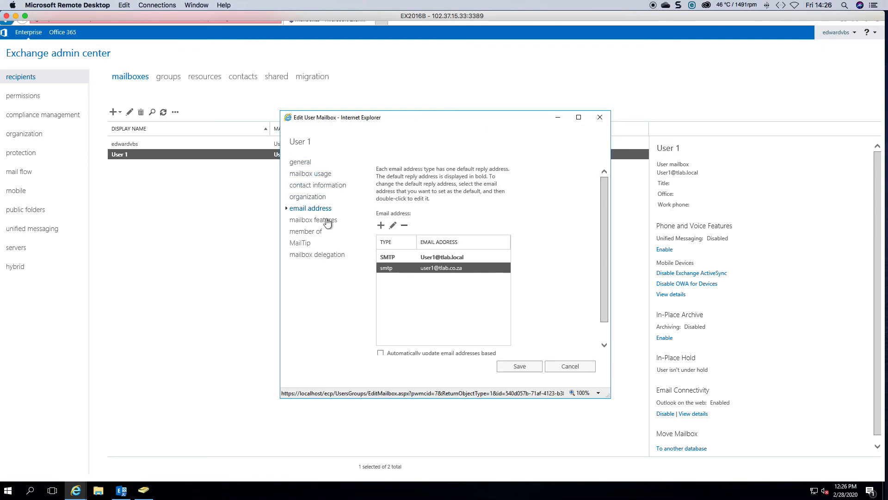
{"action": "left_click", "coordinate": [452, 258]}
{"action": "double_click", "coordinate": [458, 268]}
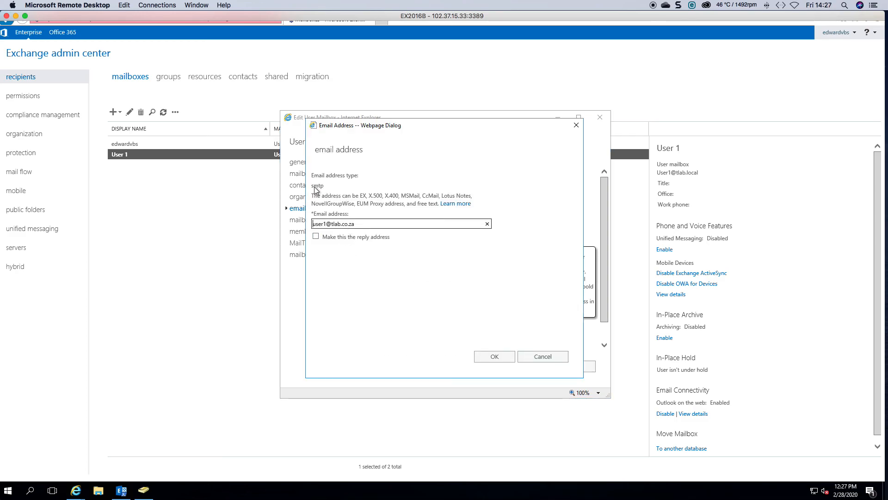
{"action": "left_click", "coordinate": [316, 236]}
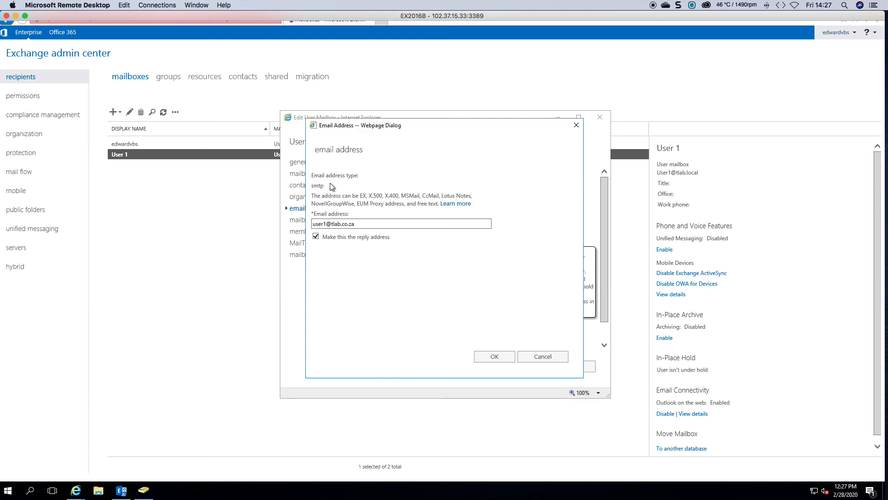
{"action": "left_click", "coordinate": [494, 359]}
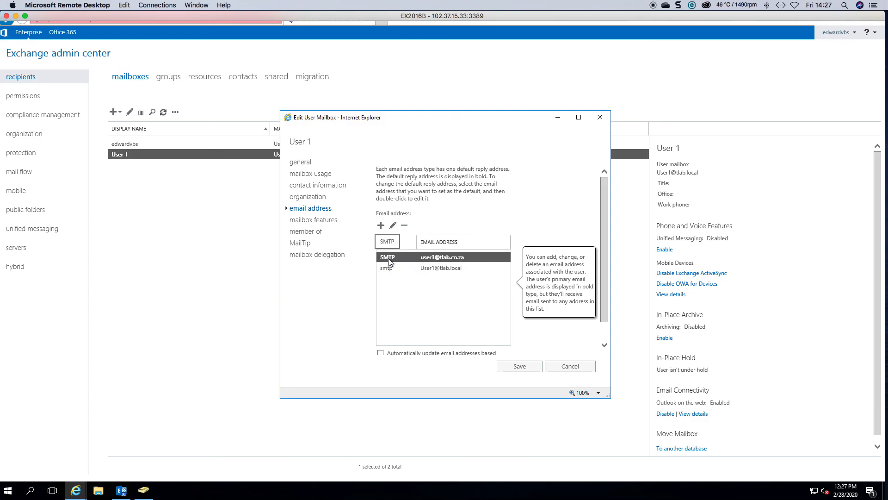
{"action": "left_click", "coordinate": [517, 365]}
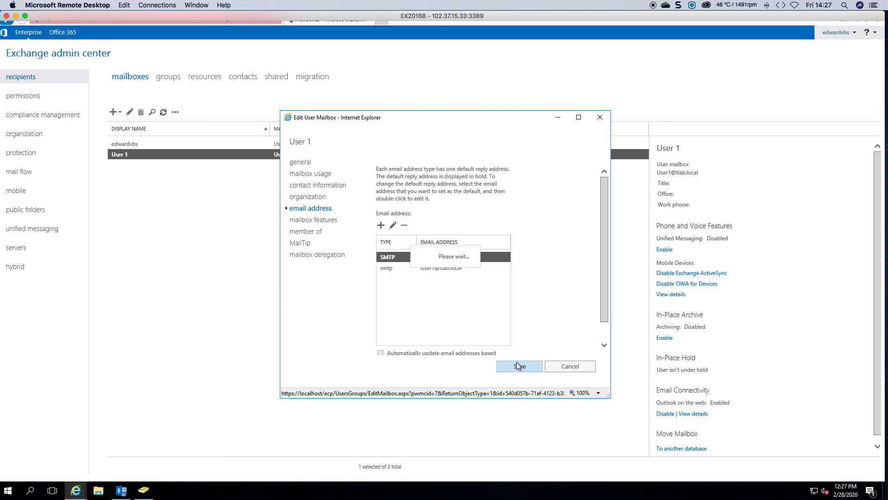
{"action": "left_click", "coordinate": [401, 335]}
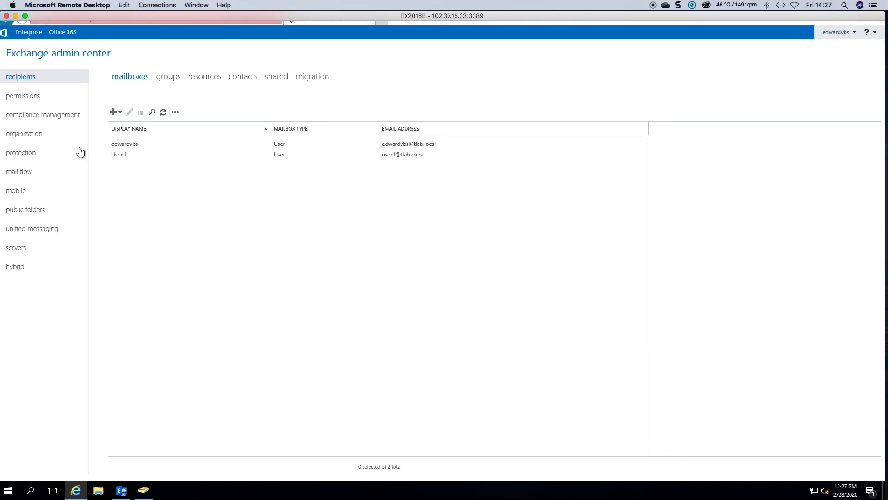
{"action": "left_click", "coordinate": [53, 171]}
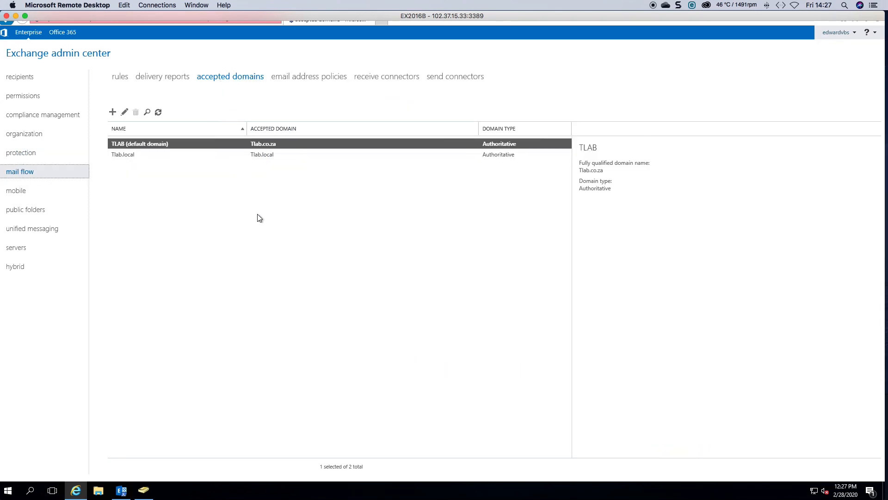